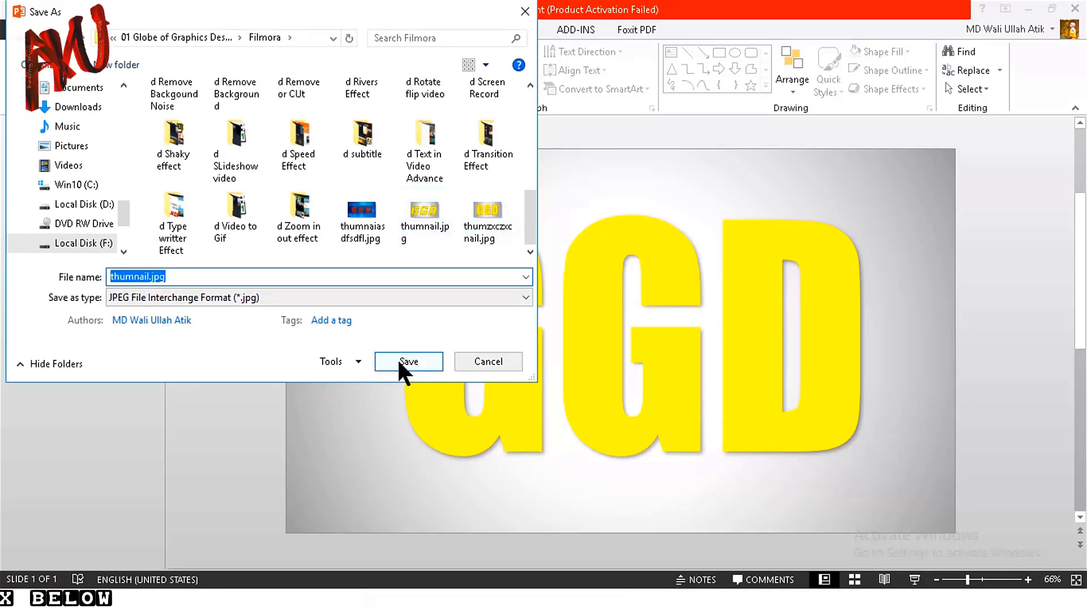
Save the GGD slide as a JPEG over the existing thumzxczxcnail.jpg in the Filmora folder
click(492, 233)
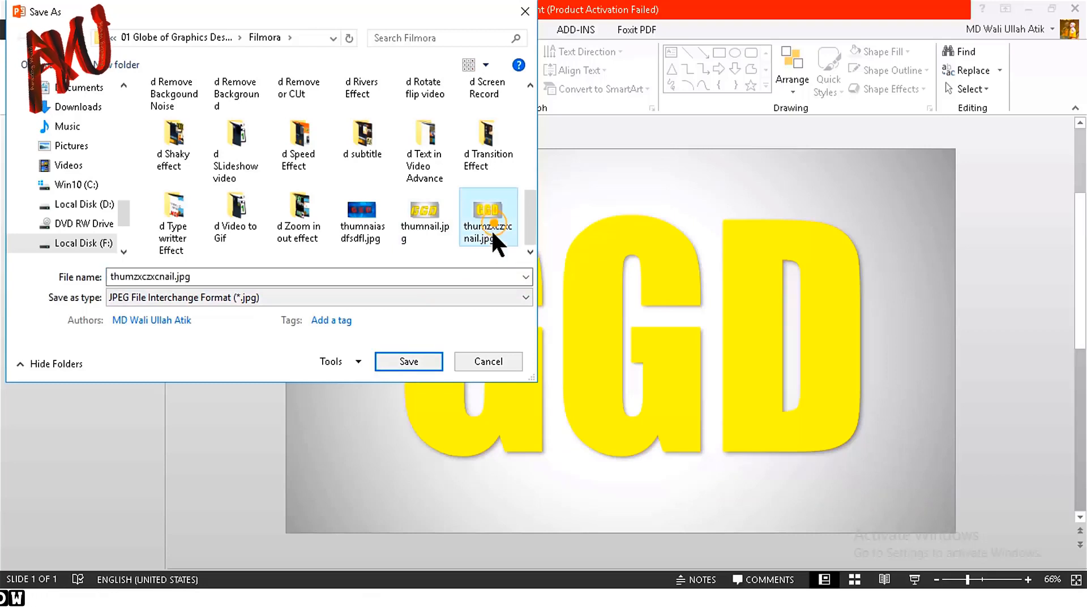
click(419, 357)
click(581, 304)
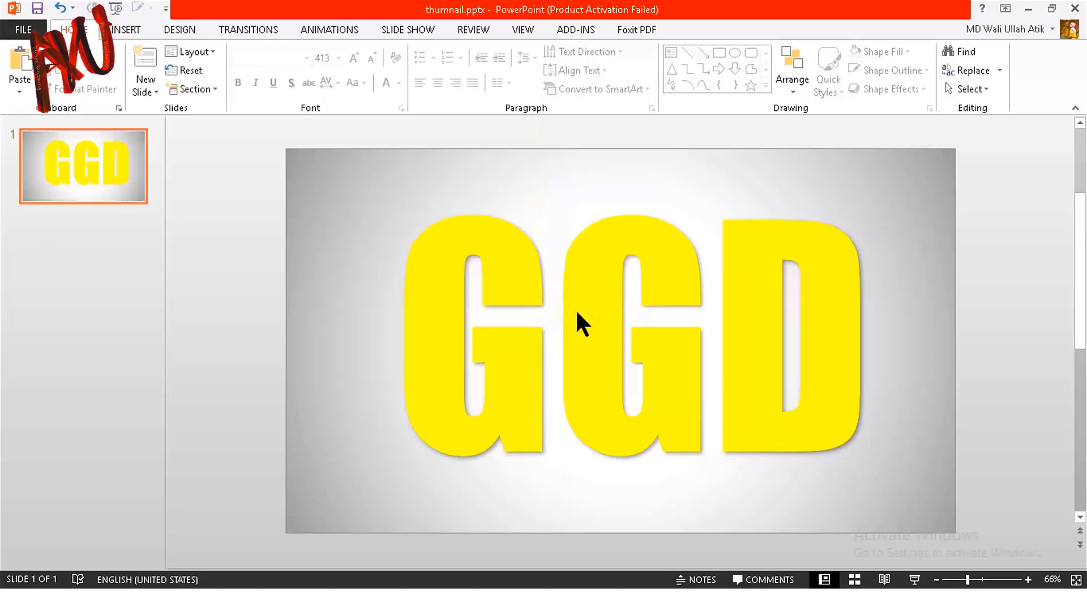
click(535, 348)
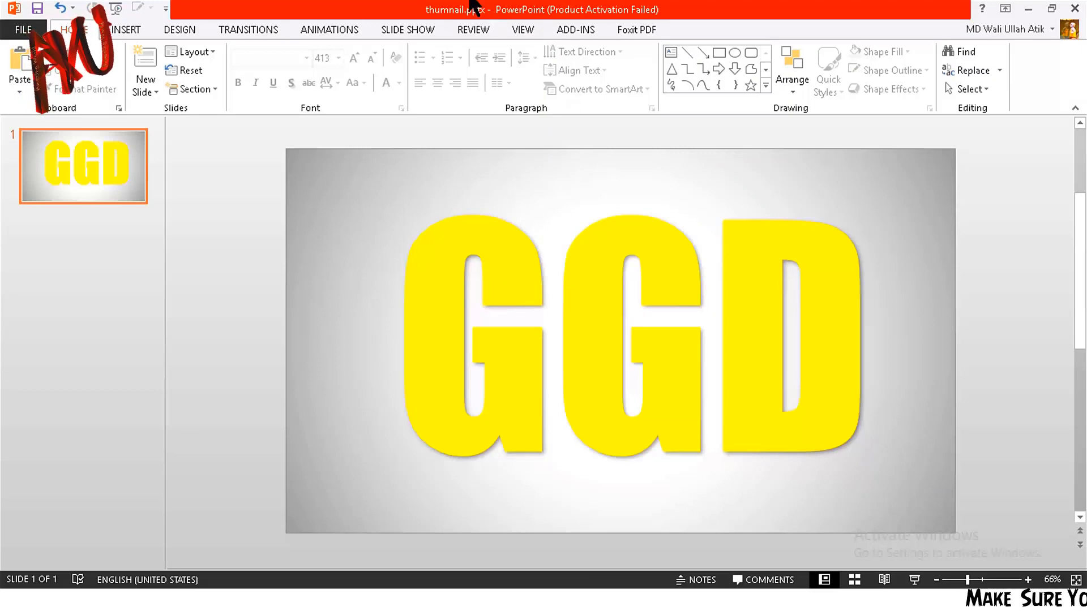
Switch to Filmora and place the "pub Best Videos of the Month" clip at the start of the video track
mouse_move(604, 1)
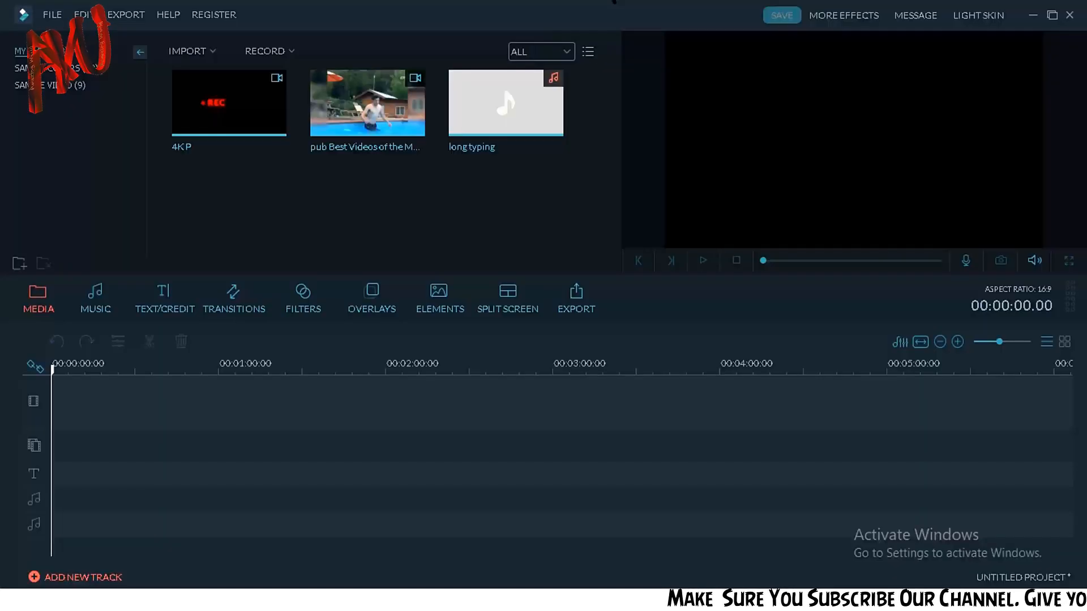
click(581, 63)
drag(367, 102, 68, 417)
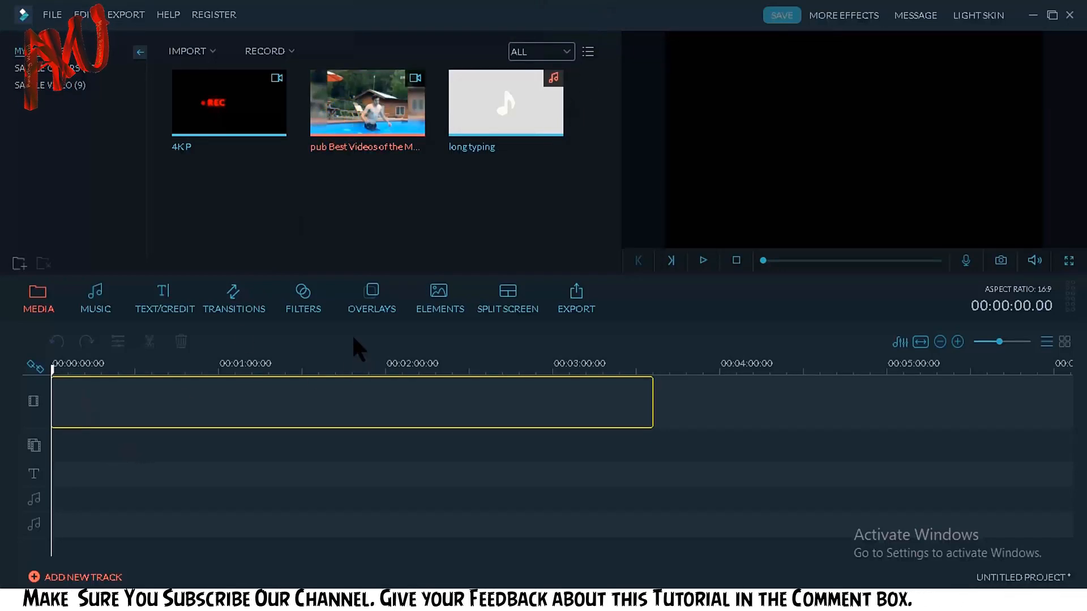
Import thumzxczxcnail.jpg from the Filmora folder and place it on the overlay track from the start to 00:00:29
click(443, 0)
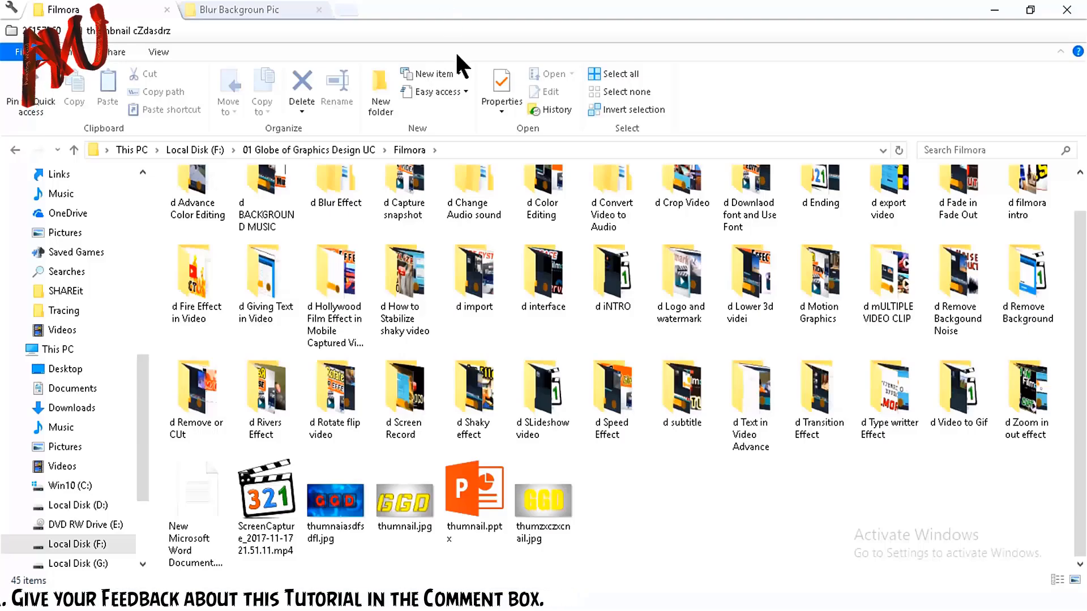
drag(538, 495, 425, 219)
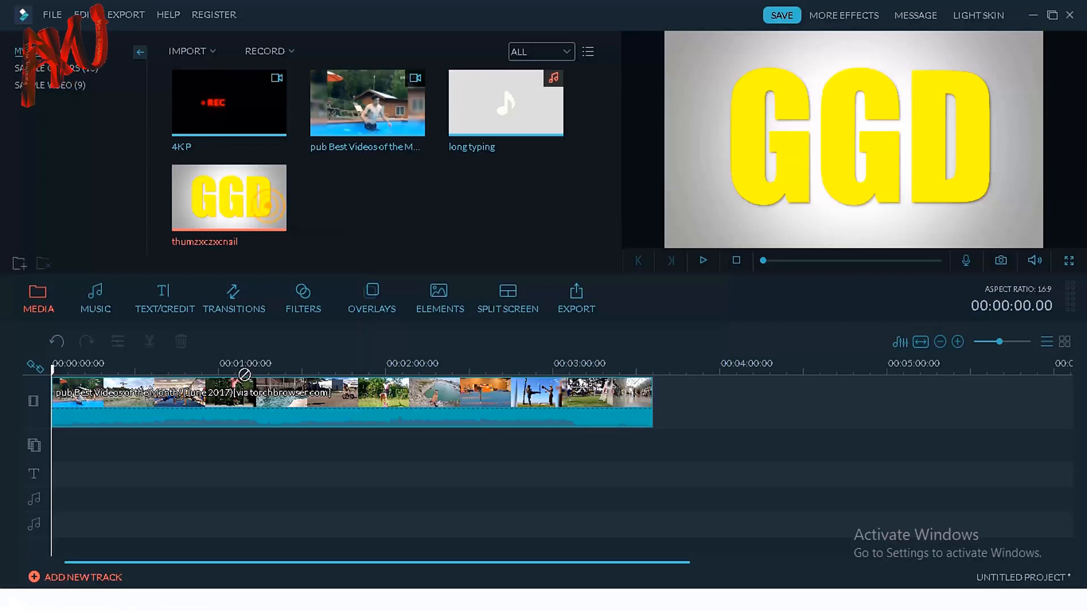
drag(67, 455, 131, 445)
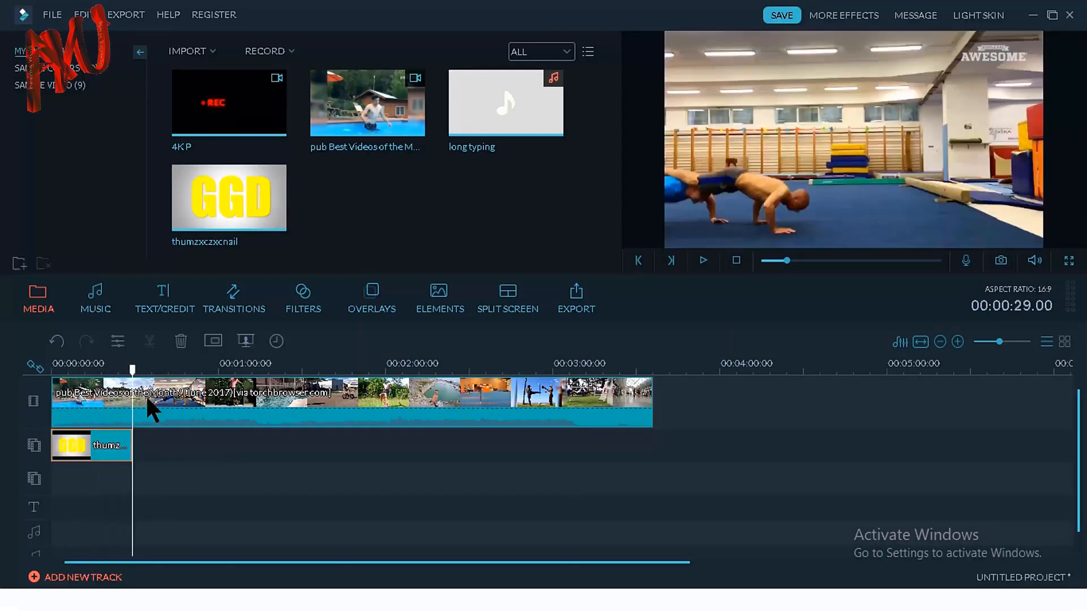
Split the video clip at 00:00:29, where the GGD image ends, and delete the remaining part
click(262, 412)
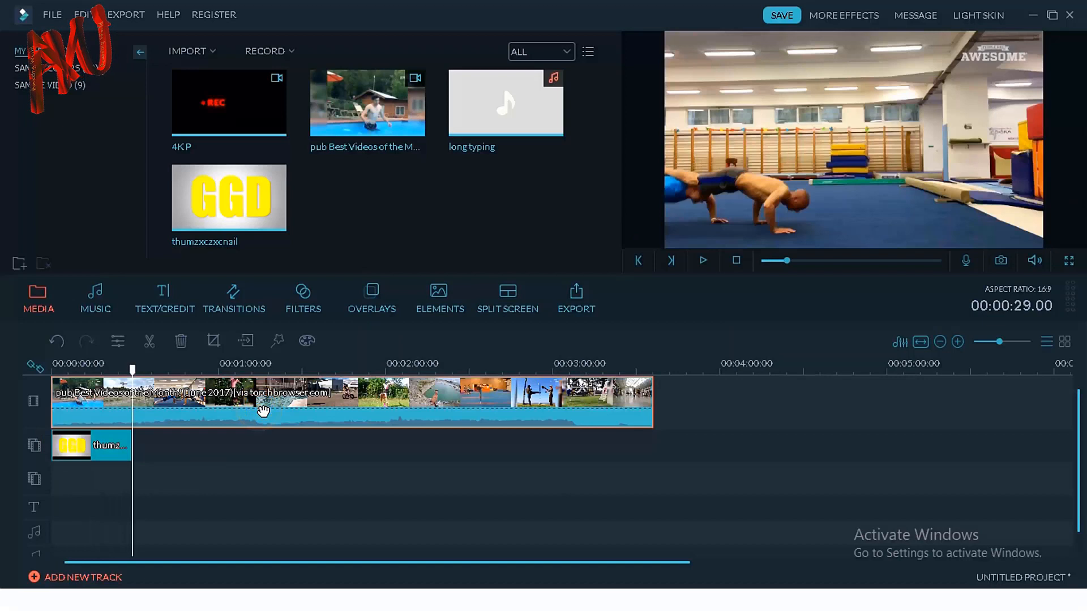
right_click(224, 427)
click(290, 285)
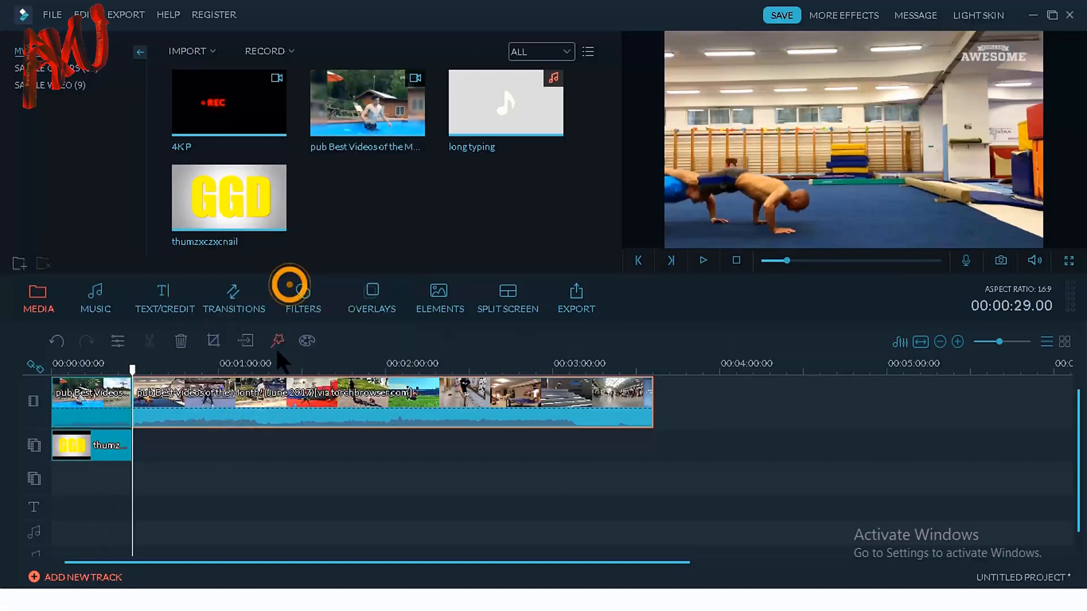
right_click(269, 390)
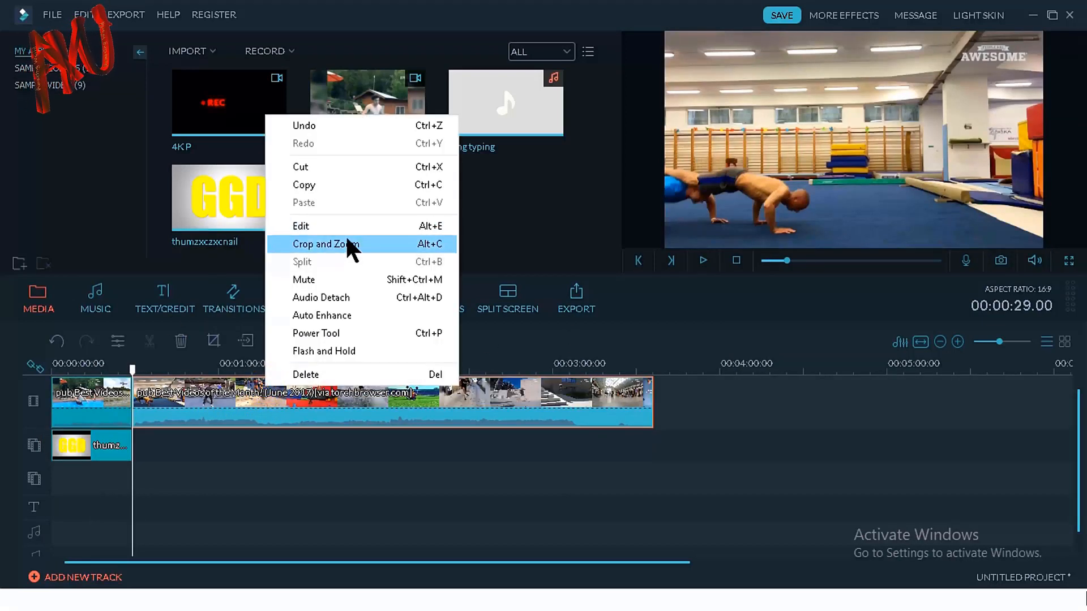
click(326, 374)
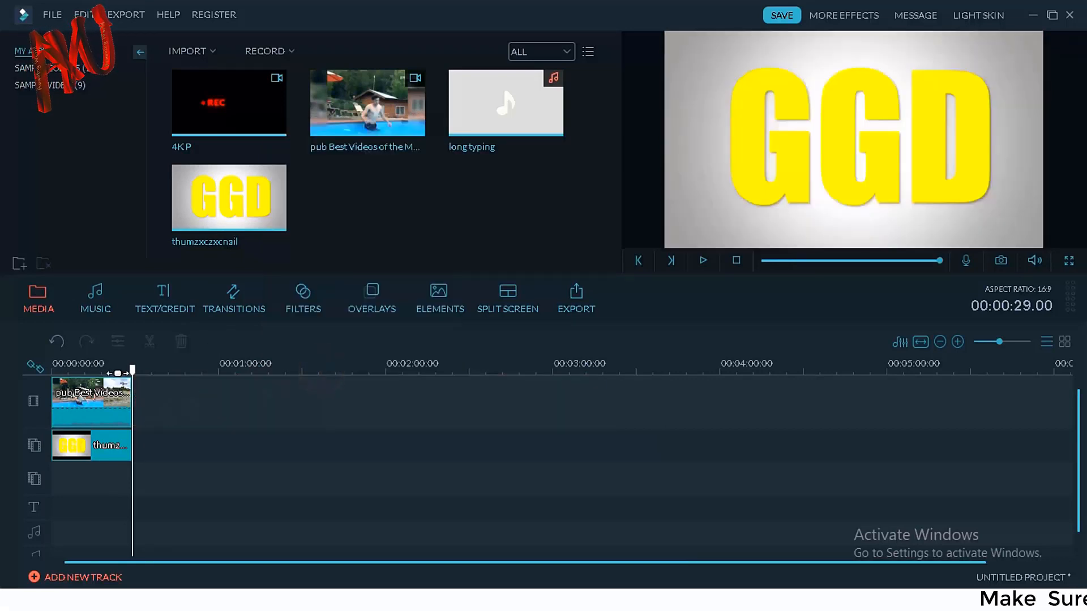
Shift the GGD image so it starts where the video clip ends, and preview the uncovered video from the beginning
drag(133, 371, 51, 376)
drag(107, 445, 188, 447)
click(703, 260)
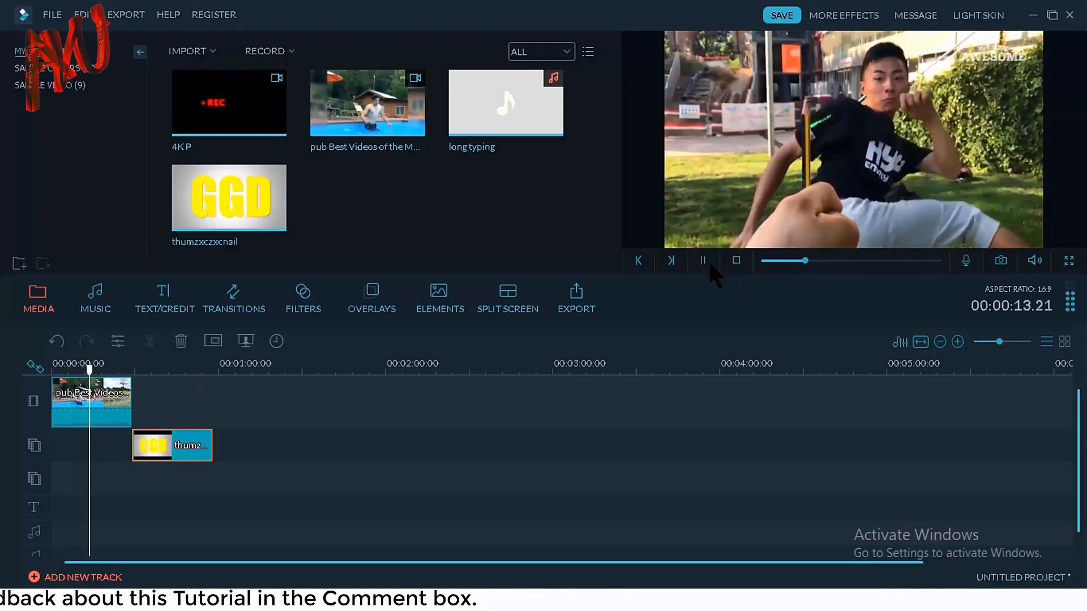
click(704, 261)
Preview the GGD image overlapping the video from about 00:00:14, and move the image back to the timeline start
drag(181, 444, 140, 445)
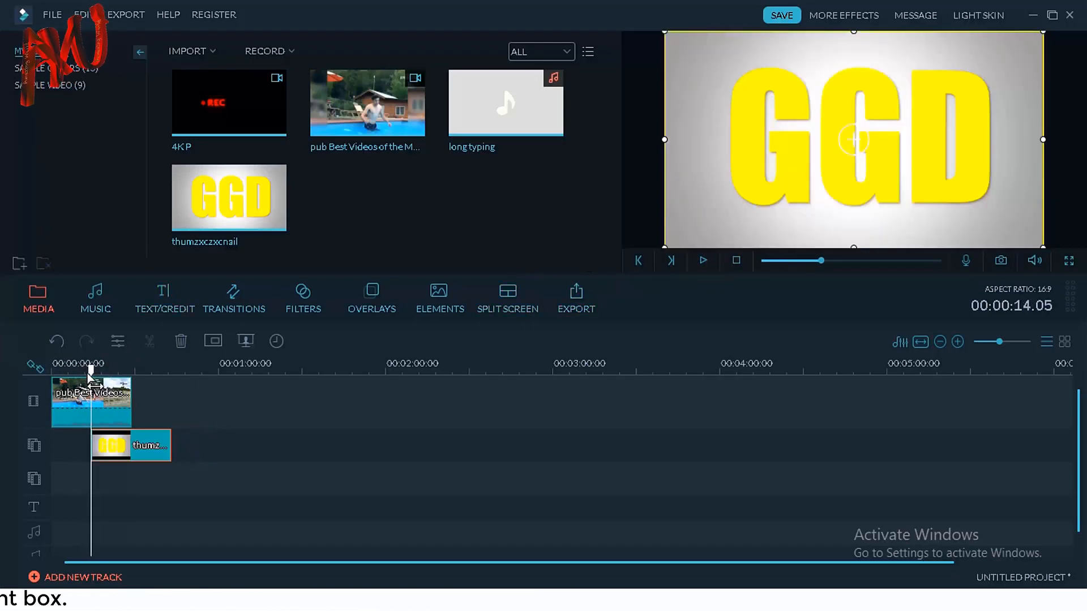
drag(90, 376, 83, 377)
click(702, 261)
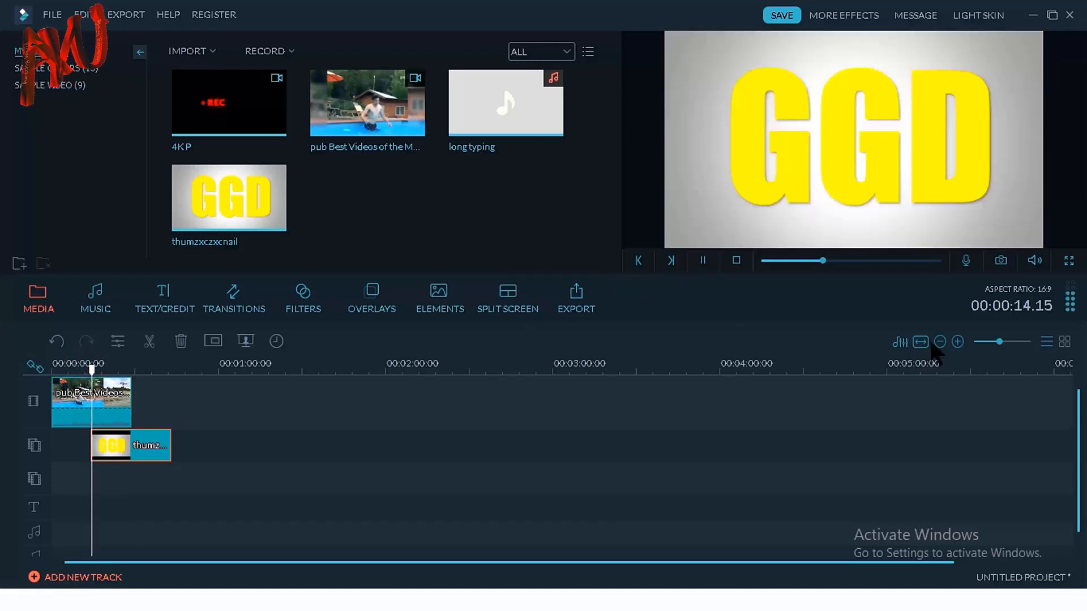
click(708, 264)
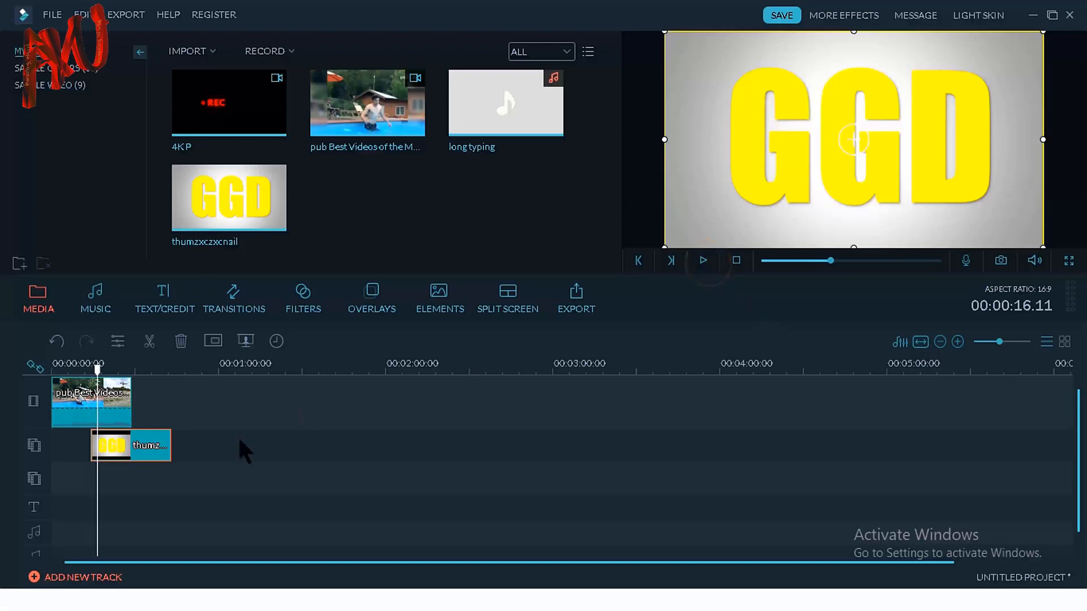
drag(147, 447, 111, 455)
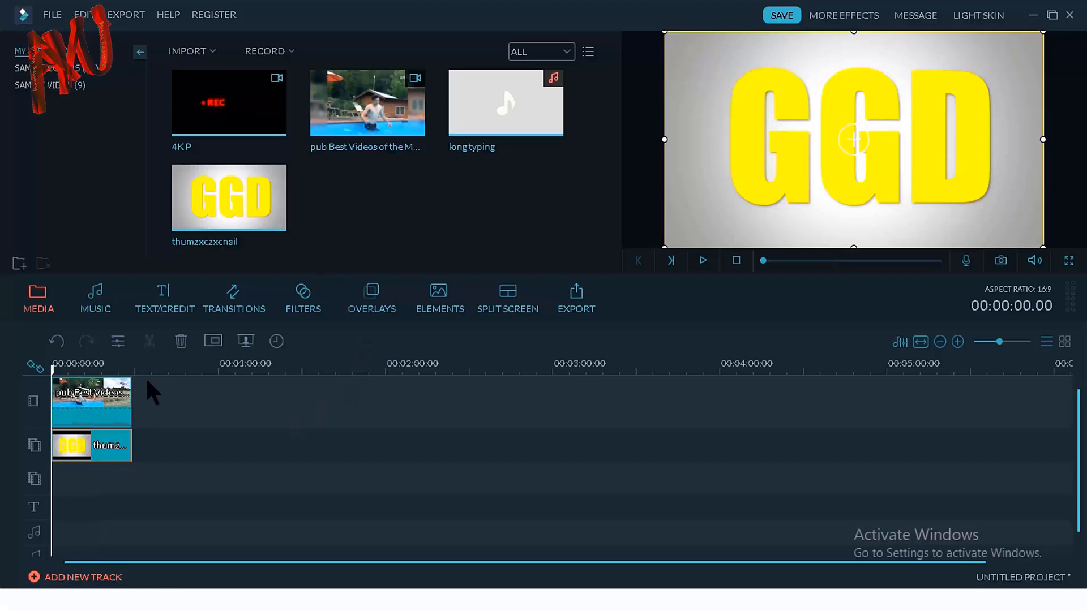
Apply the Green Screen chroma key to the GGD image, making the yellow letters transparent with a raised intensity level
right_click(96, 447)
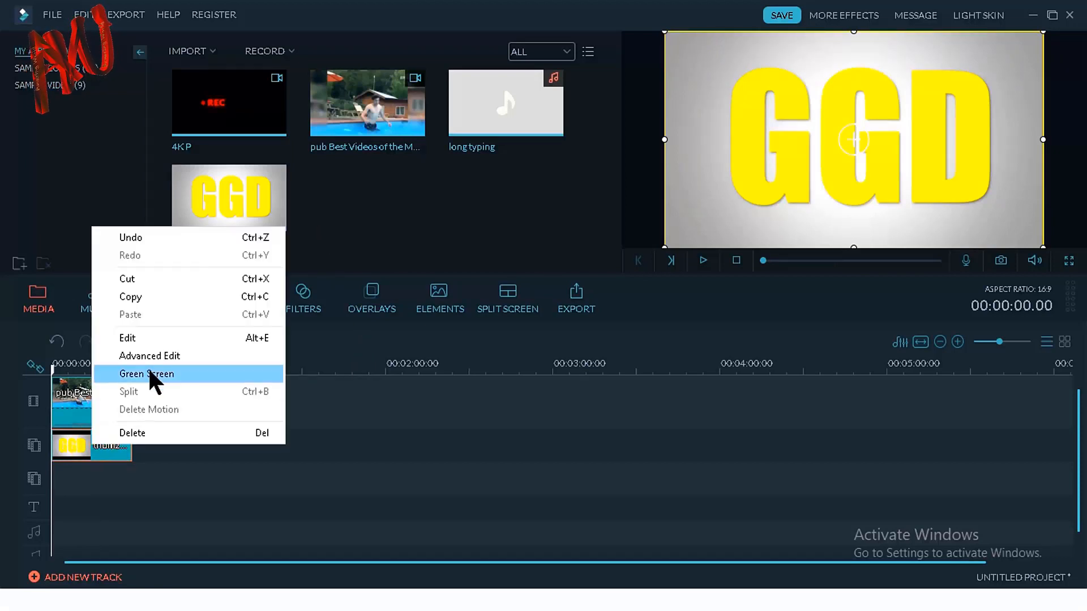
click(166, 373)
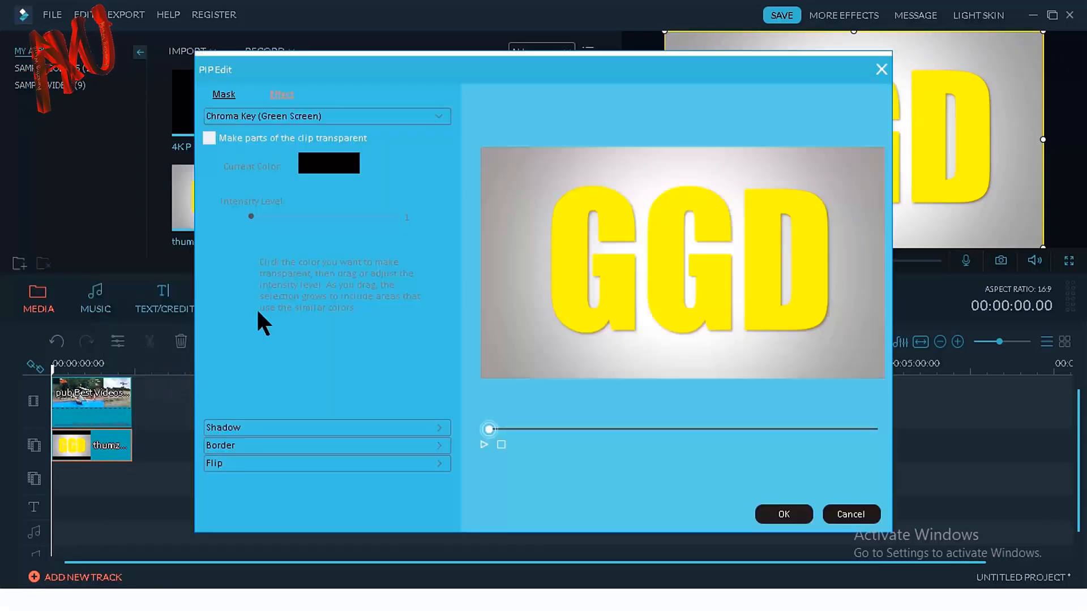
click(232, 138)
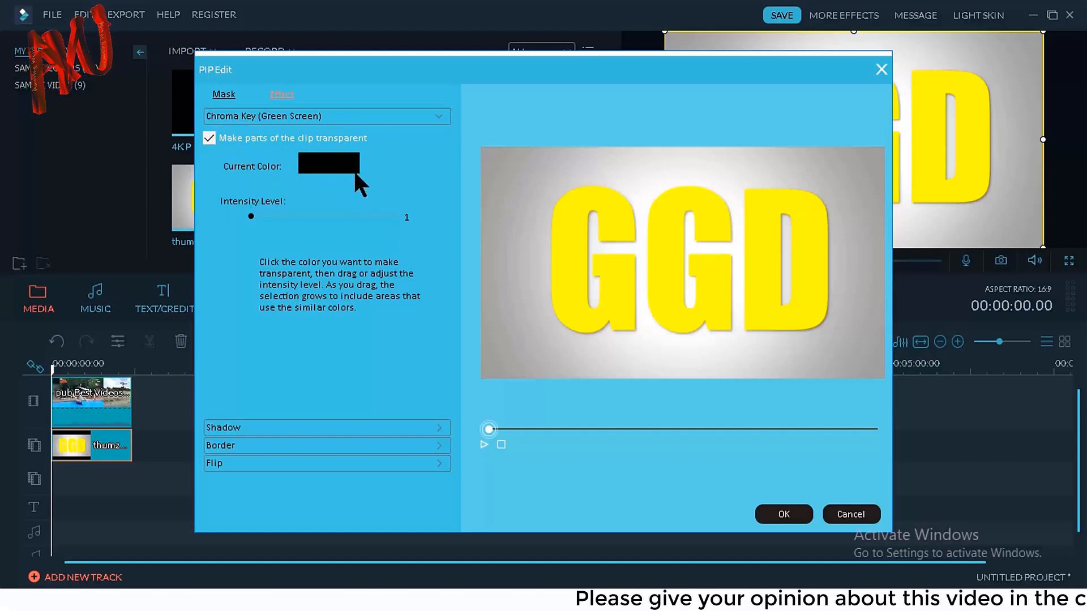
click(577, 237)
drag(247, 214, 309, 217)
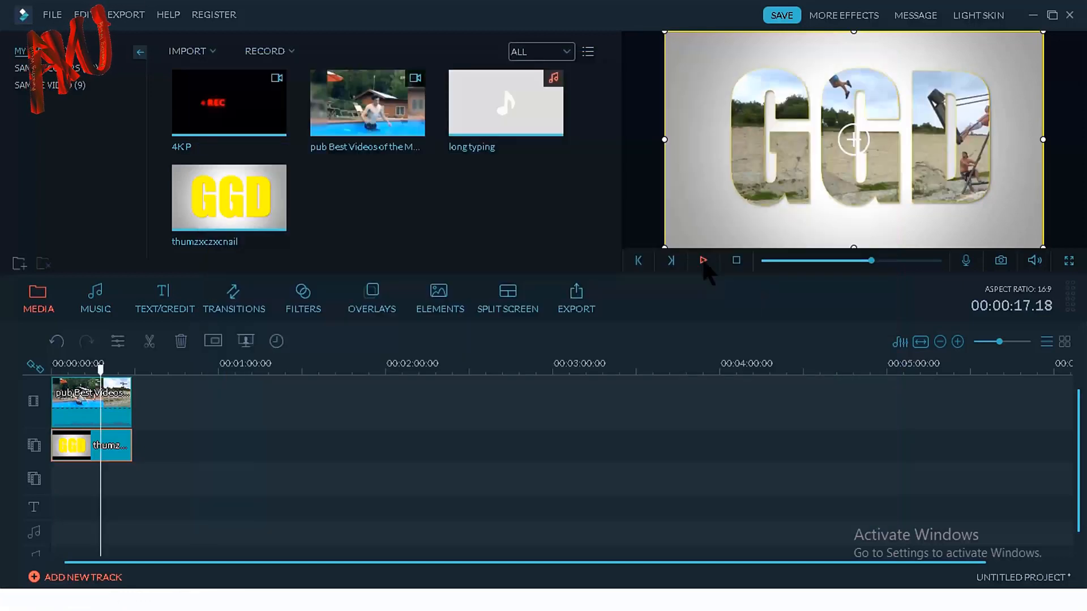
Delete the keyed GGD image from the overlay track
drag(202, 459, 129, 453)
key(Delete)
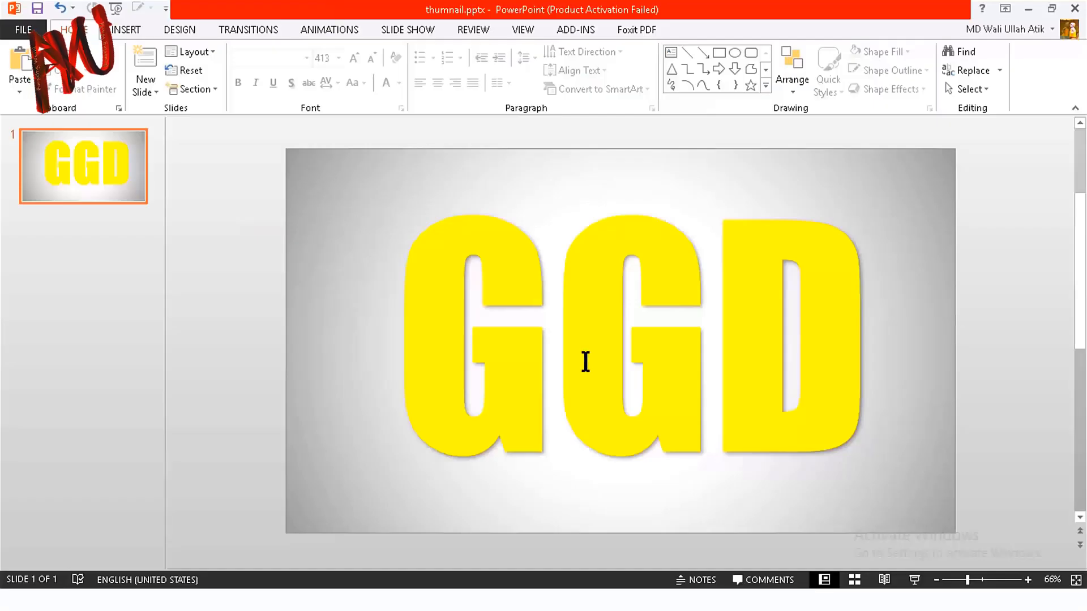
Switch to the thumnail.pptx presentation in PowerPoint and give the GGD text a black outline
triple_click(488, 307)
click(351, 295)
triple_click(501, 249)
click(709, 29)
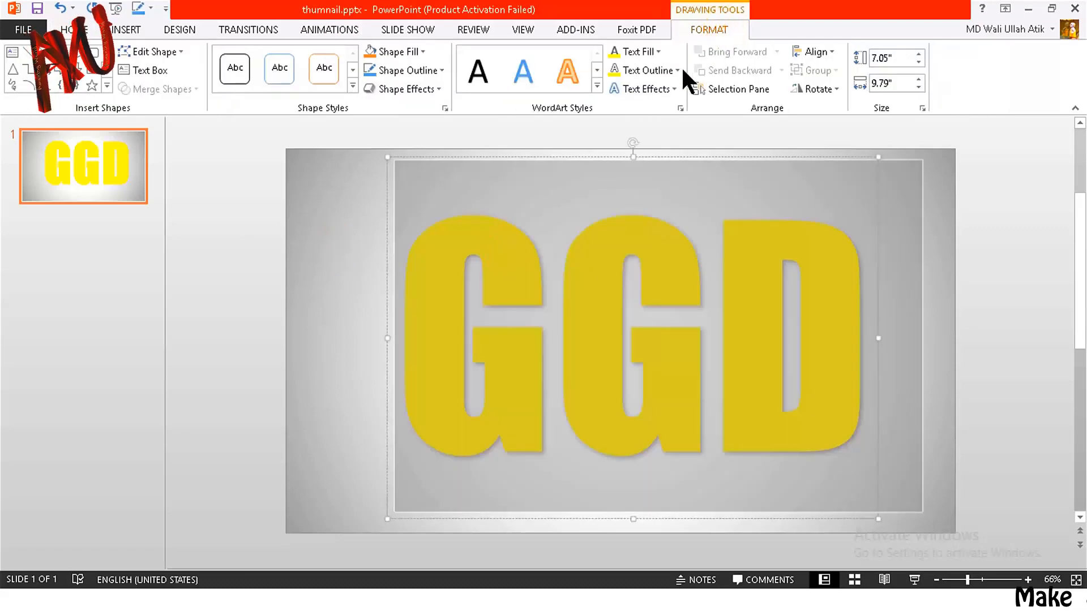
click(665, 71)
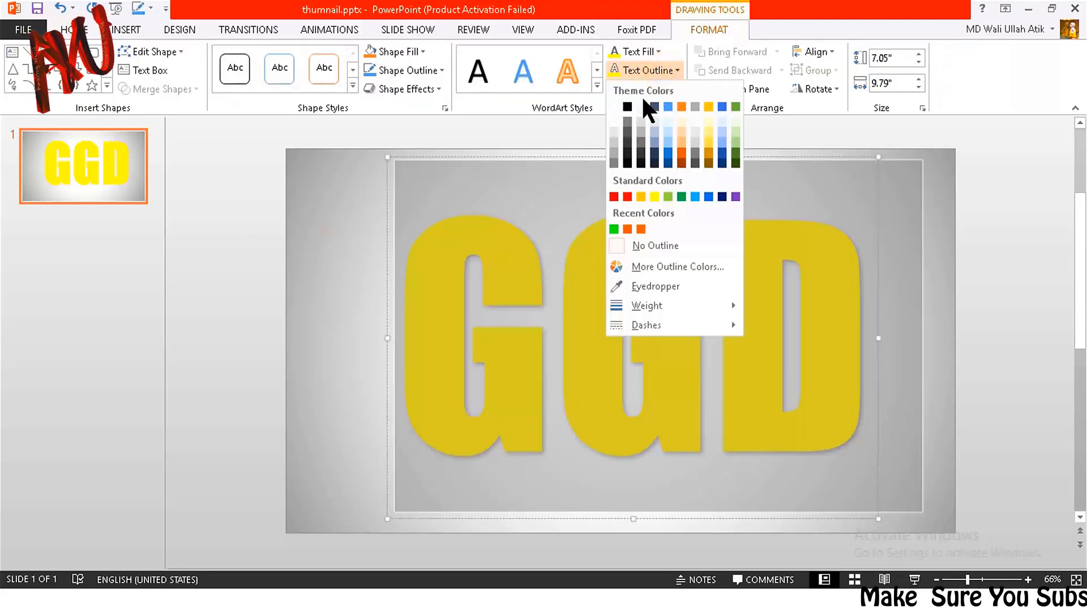
click(627, 106)
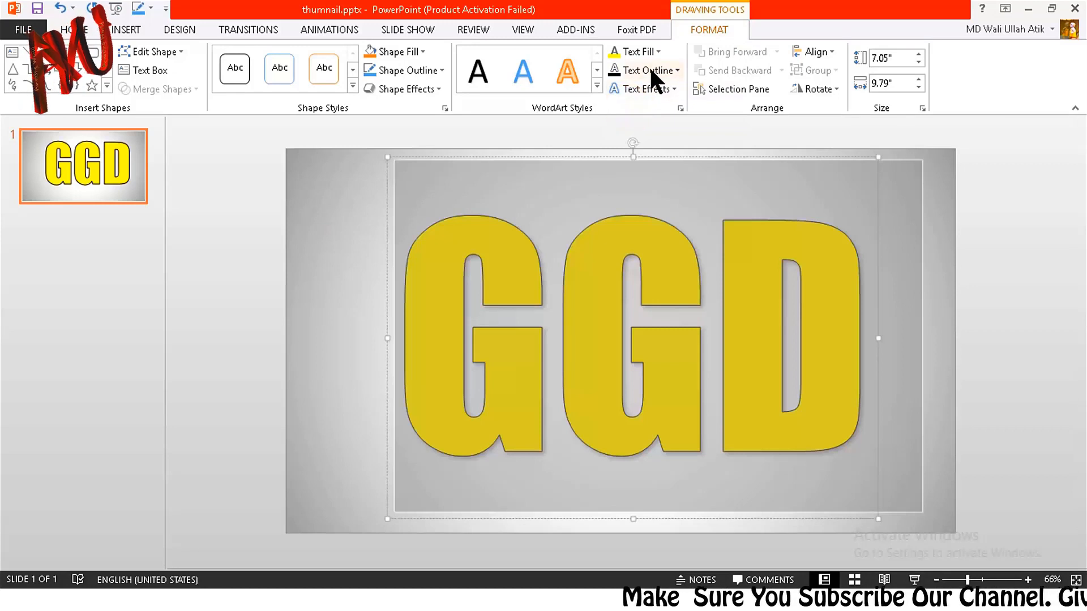
Set the outline weight of the GGD text to 6 pt
click(648, 69)
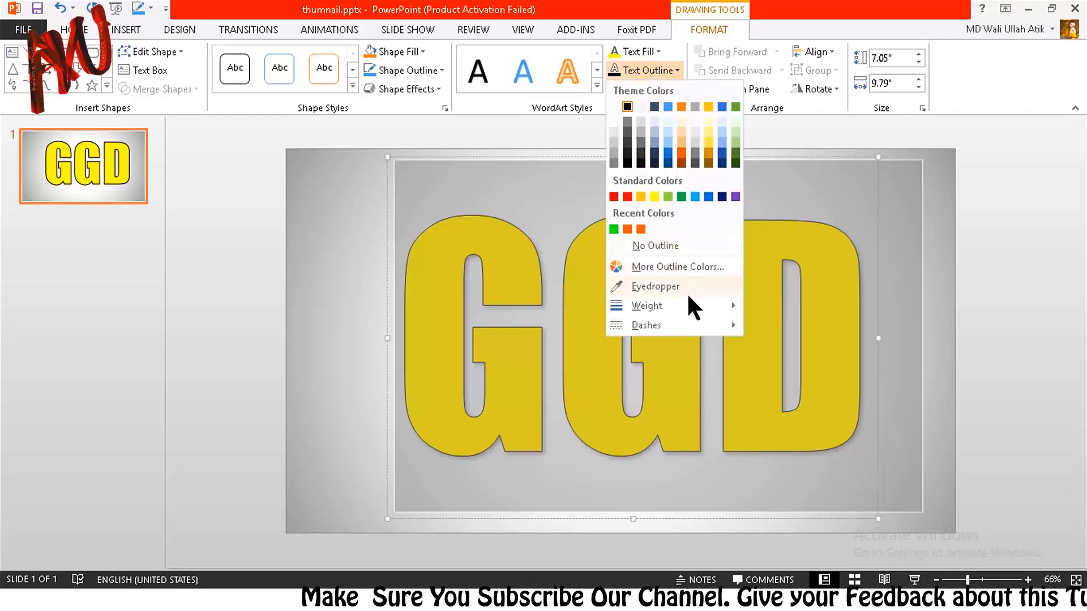
mouse_move(710, 304)
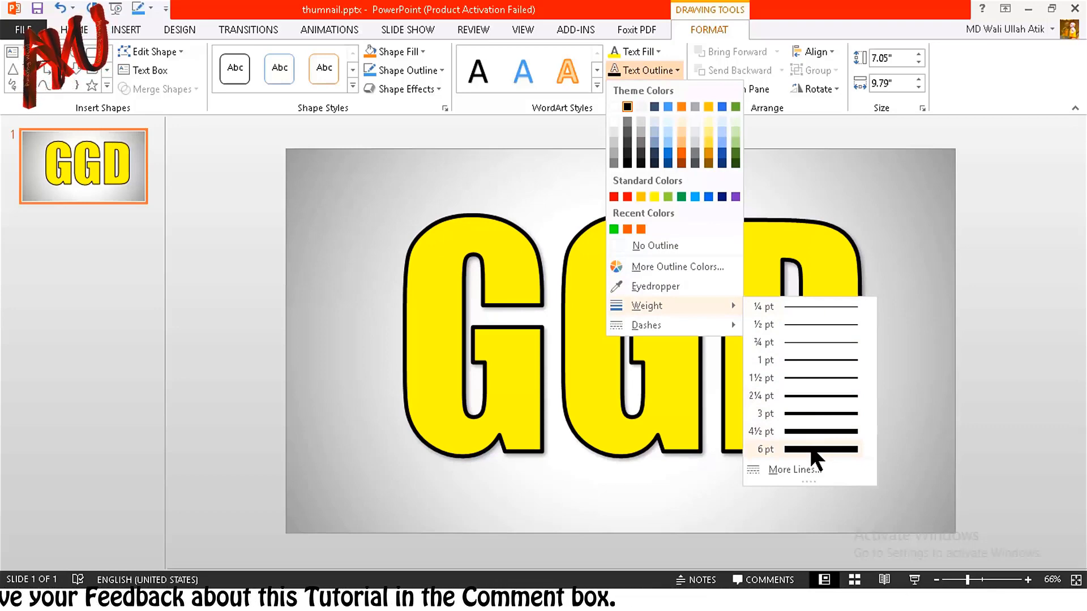
click(815, 449)
click(983, 258)
Change the font of the GGD text to Nike Combat Stencil
double_click(618, 294)
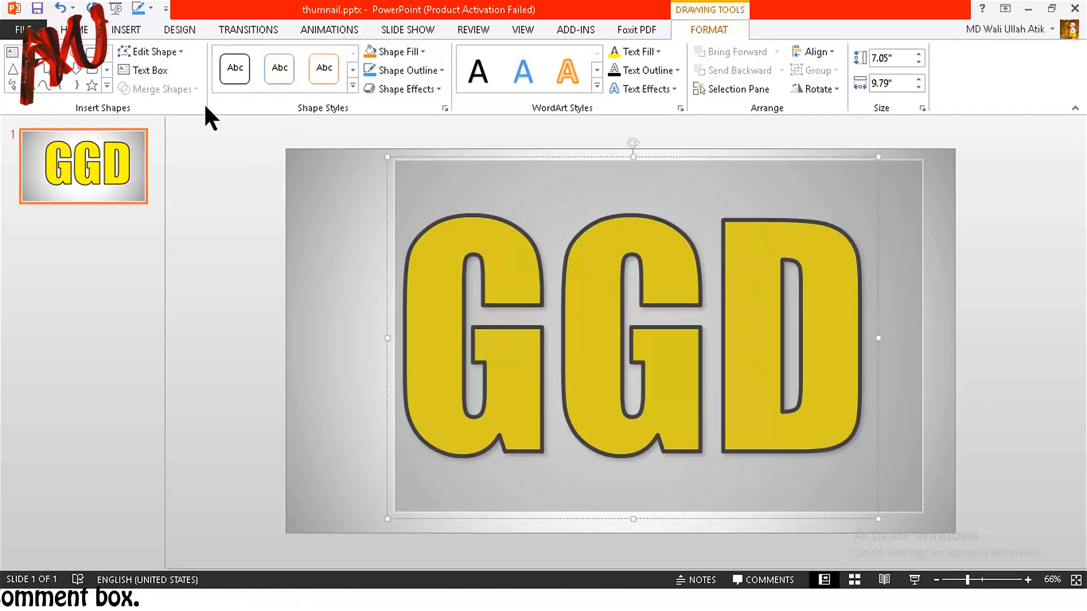
click(74, 29)
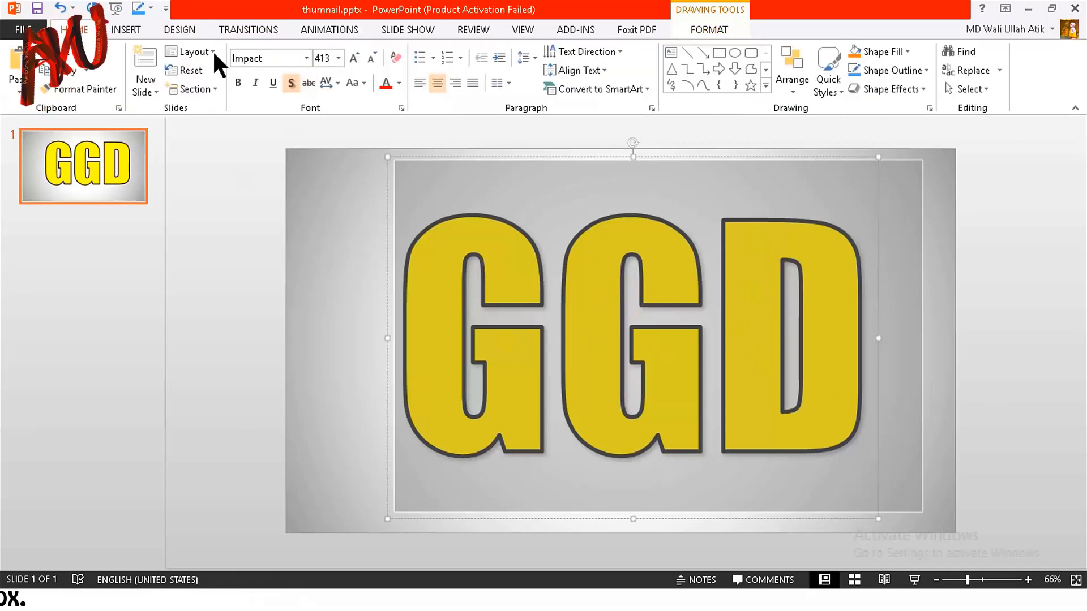
text(f)
key(BackSpace)
key(BackSpace)
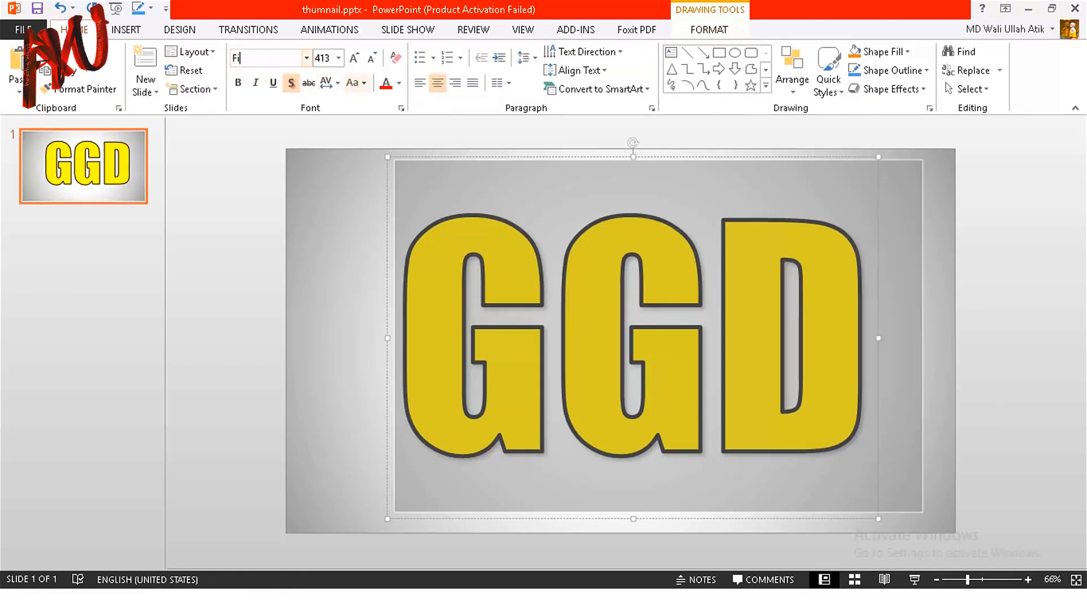
text(nik)
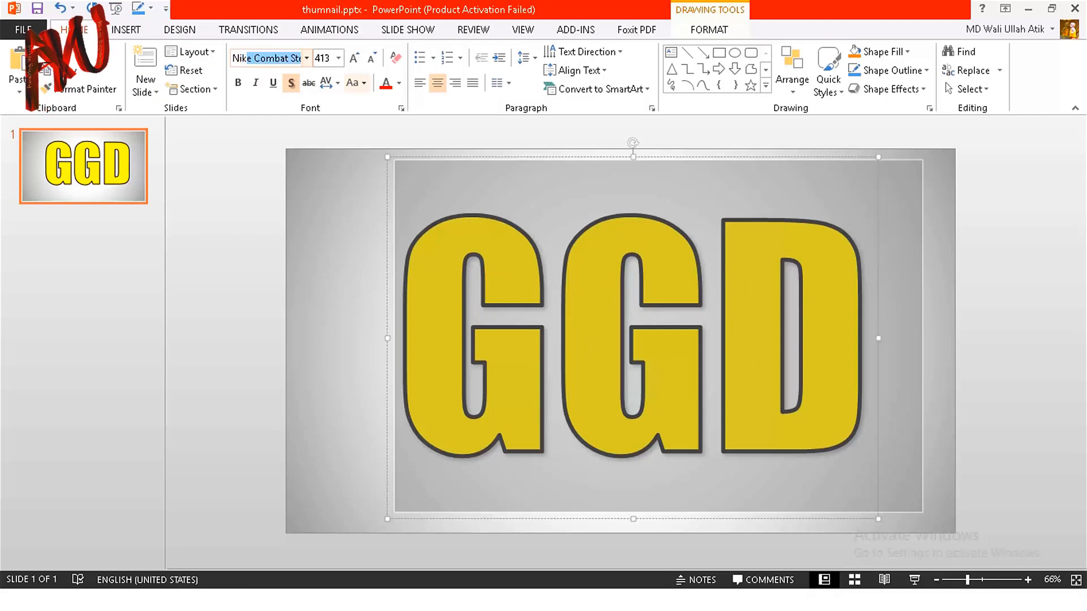
key(Return)
click(314, 203)
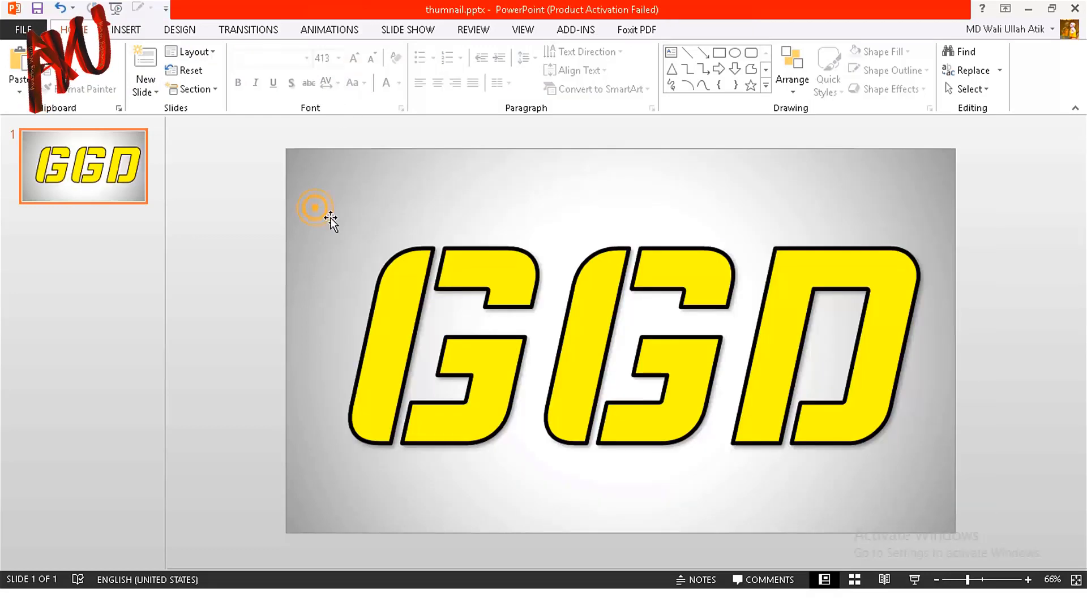
Check the full name of the font applied to the GGD text
click(508, 305)
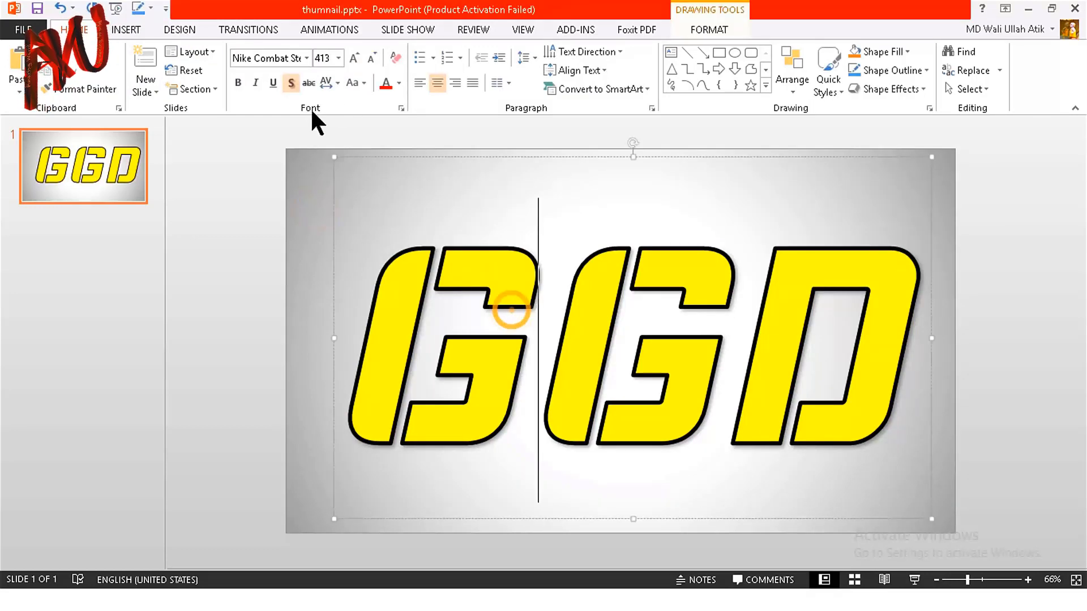
click(284, 58)
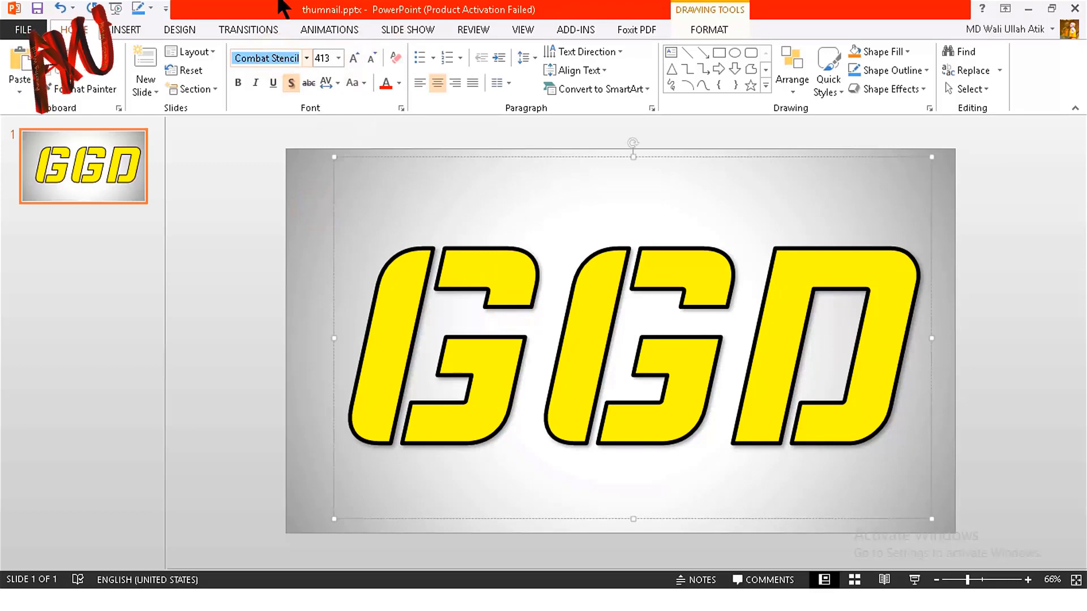
click(473, 297)
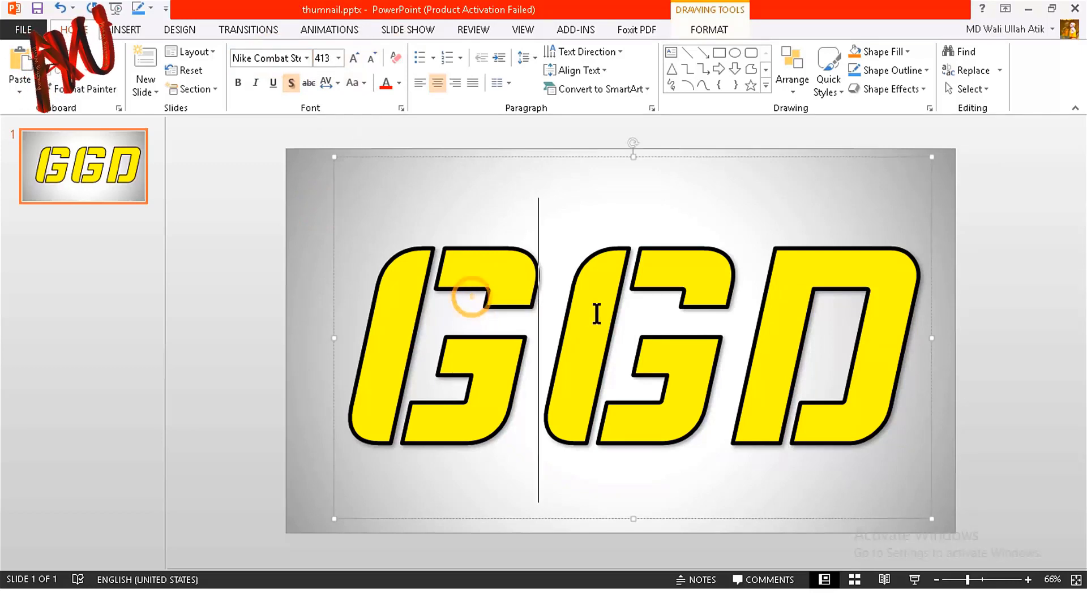
Export the GGD slide as a JPEG image file named thumnail.jpg
double_click(493, 314)
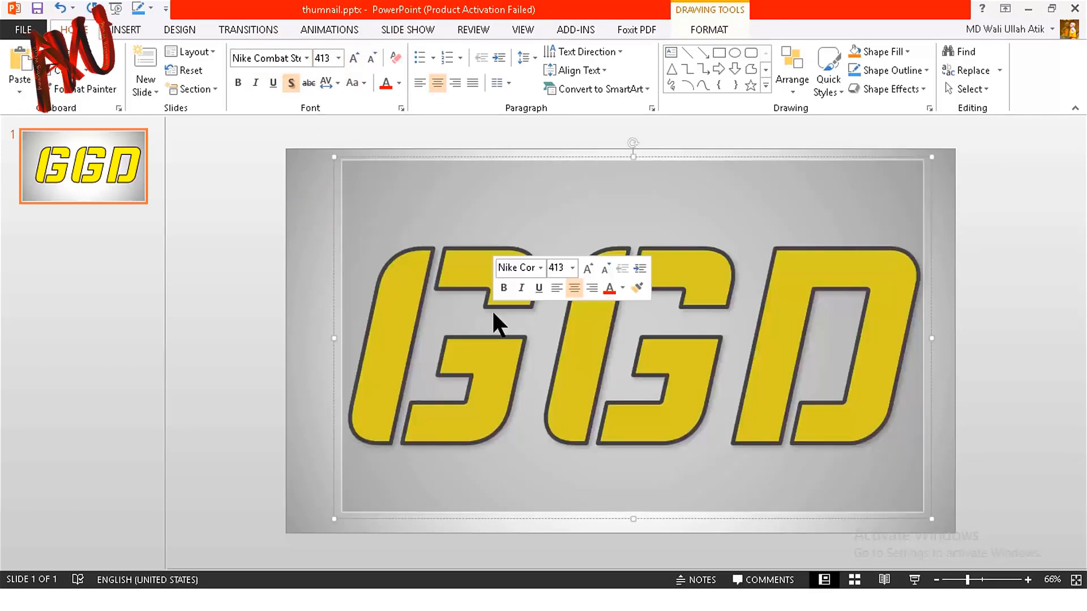
click(23, 29)
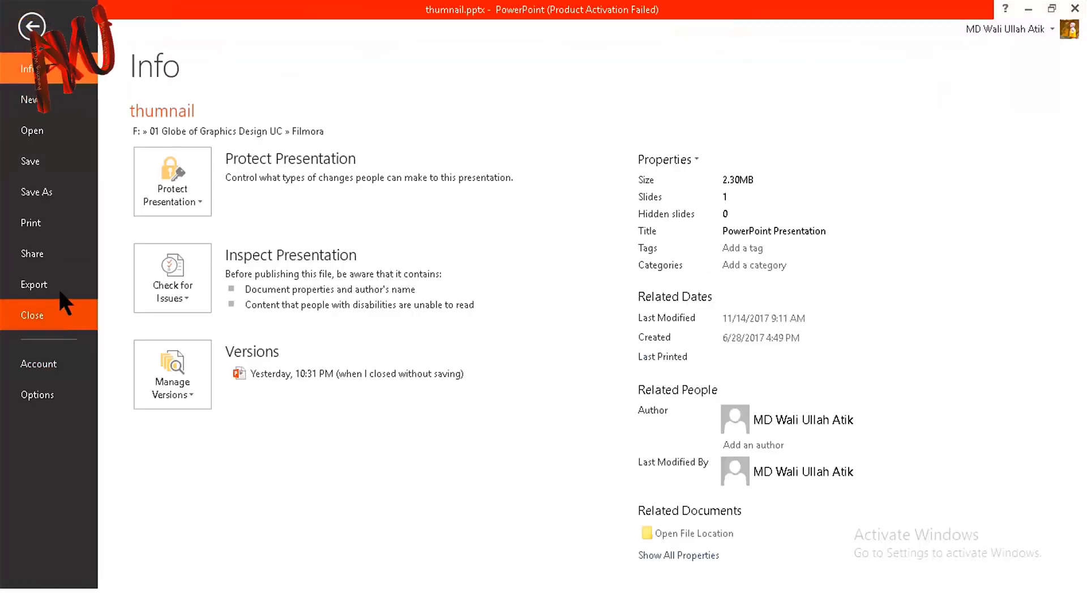
click(73, 284)
click(286, 315)
double_click(643, 328)
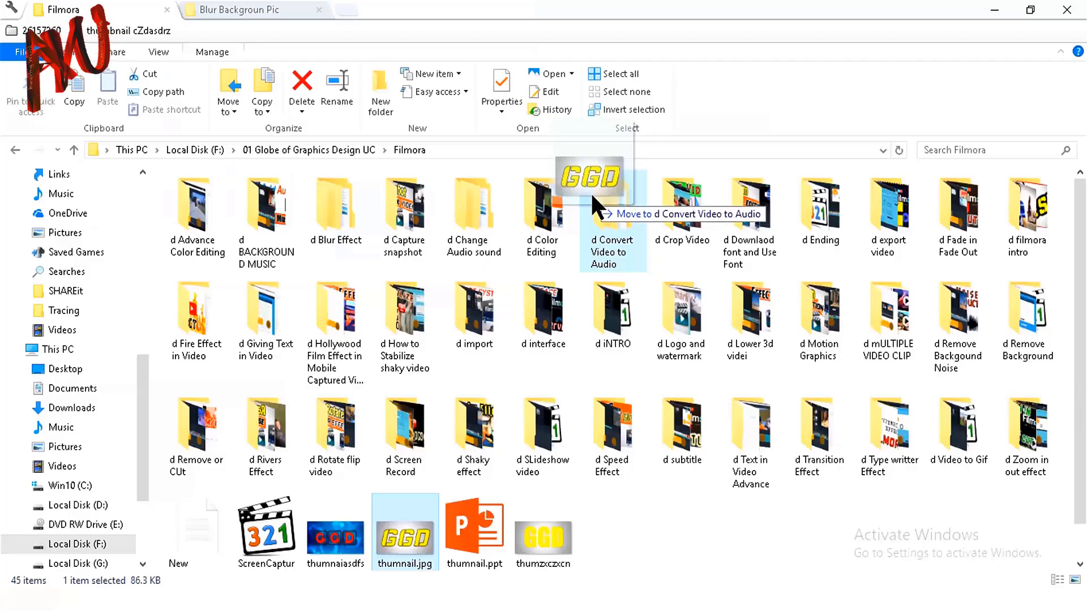
Import thumnail.jpg into Filmora and place it on the picture-in-picture track under the pub Best Videos clip, spanning that clip's full length
drag(589, 191, 389, 198)
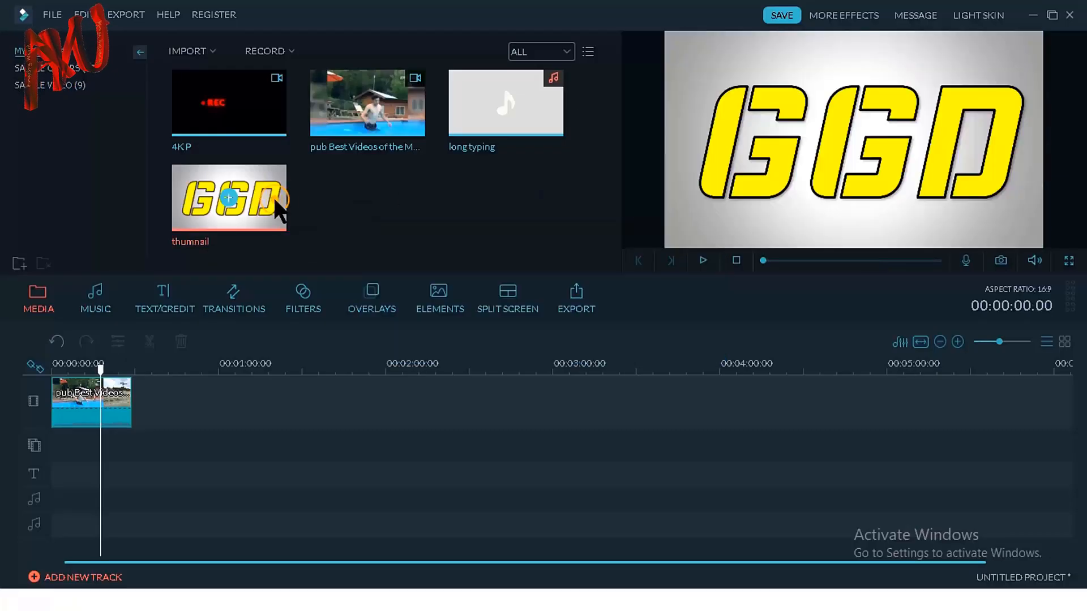
drag(273, 196, 132, 442)
click(94, 367)
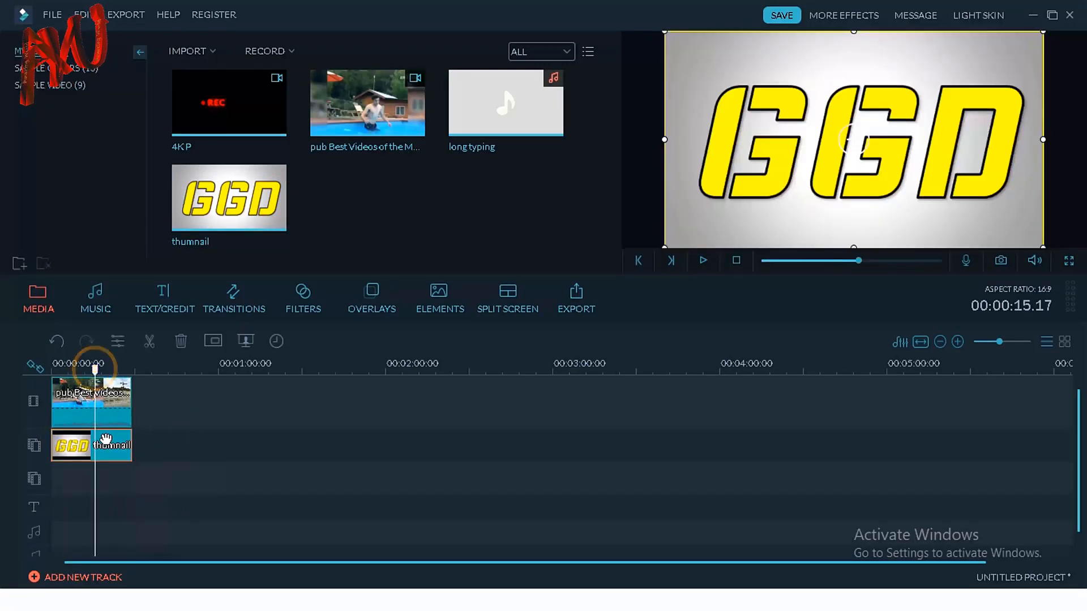
Make the yellow letters of the thumnail overlay transparent with Chroma Key, sampling the yellow and using an intensity level of 63
right_click(102, 448)
click(169, 375)
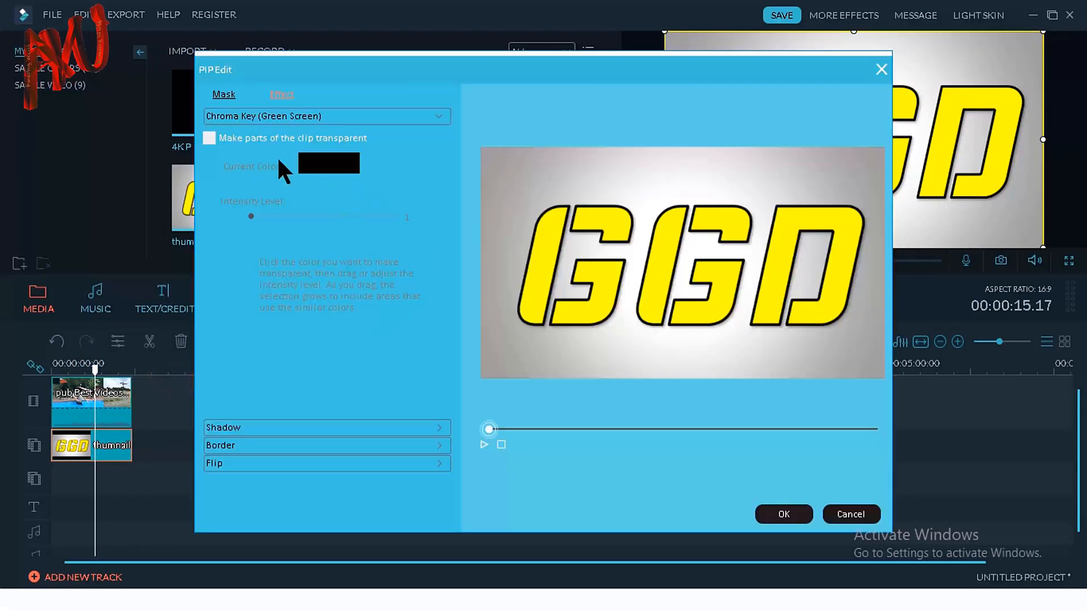
click(266, 138)
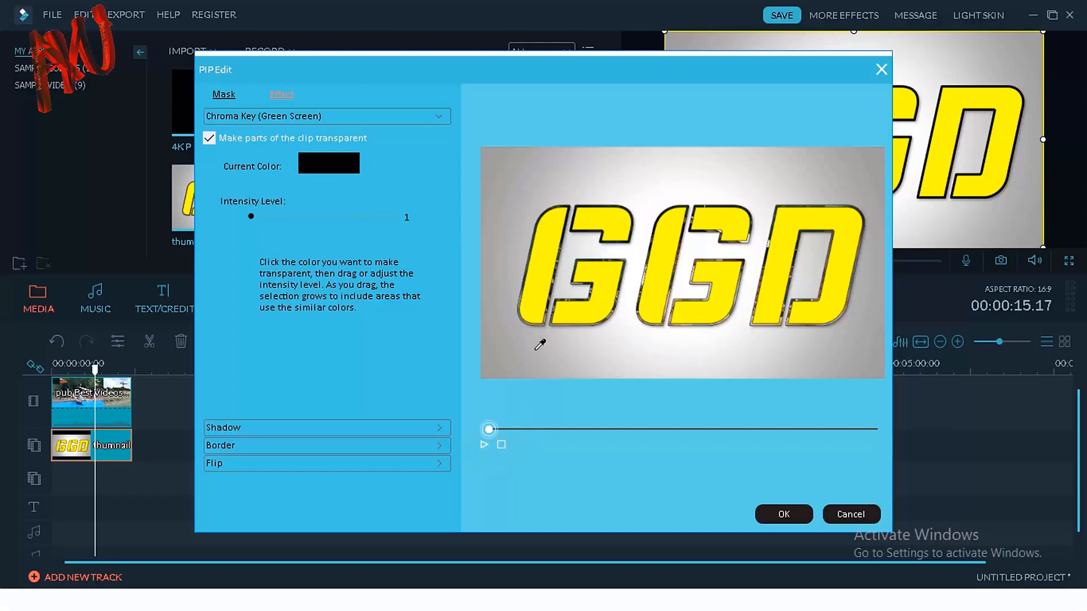
click(486, 443)
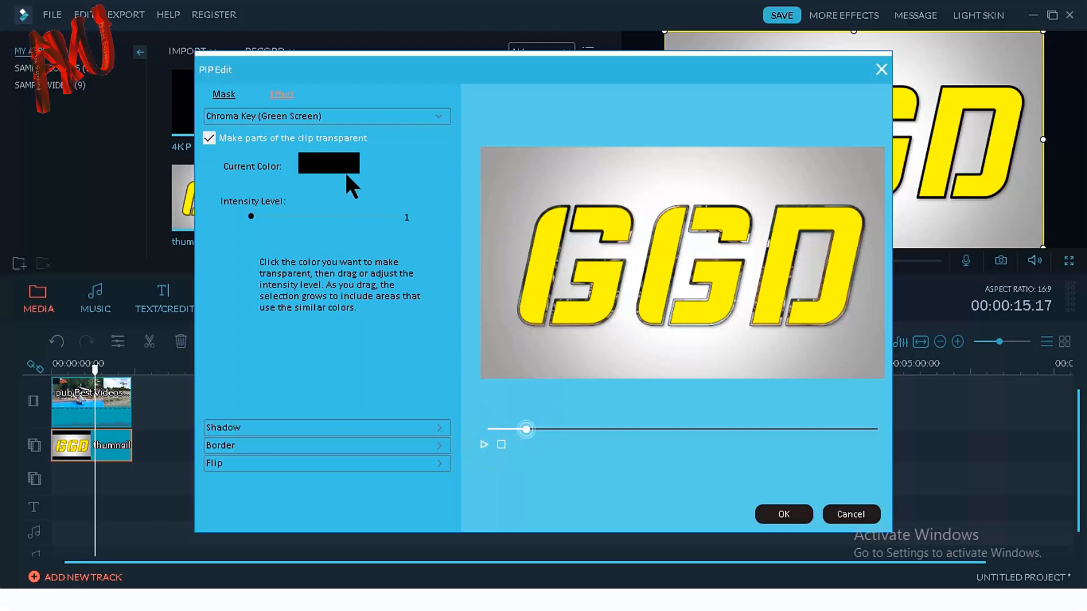
click(555, 249)
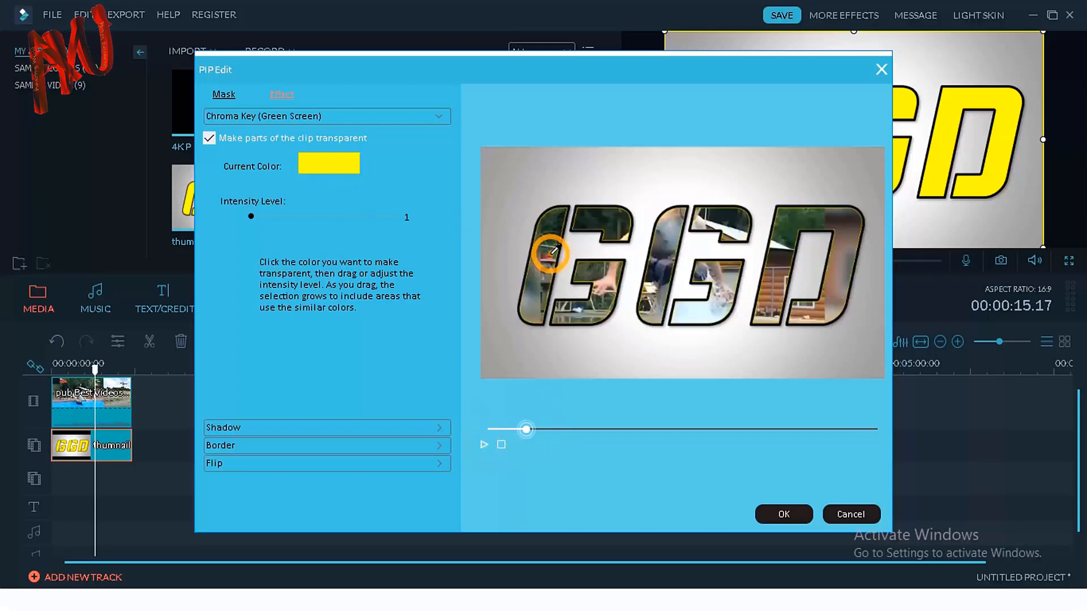
drag(247, 210, 352, 221)
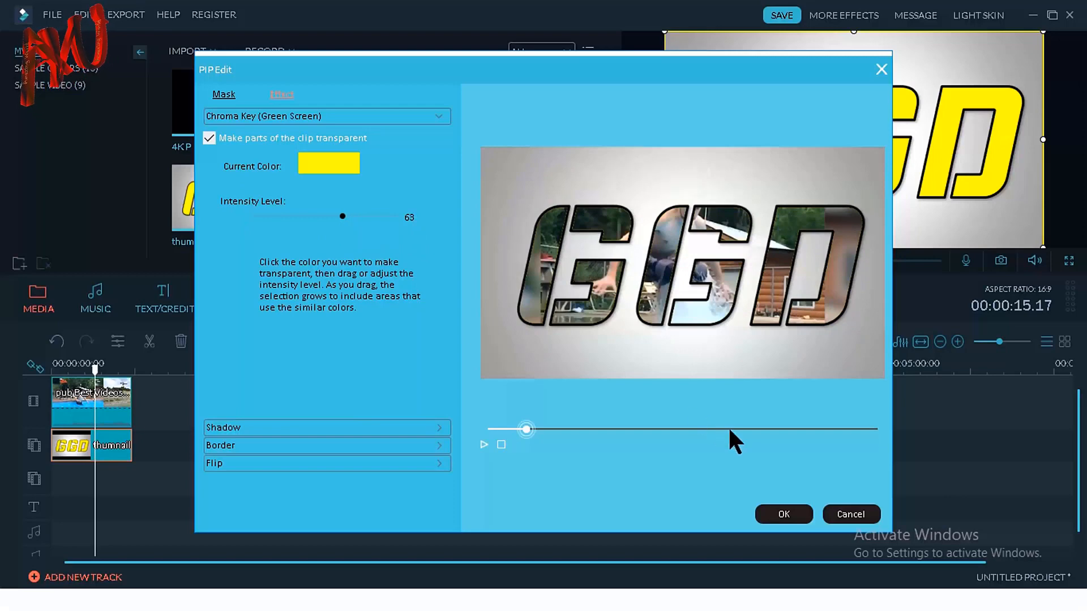
click(784, 514)
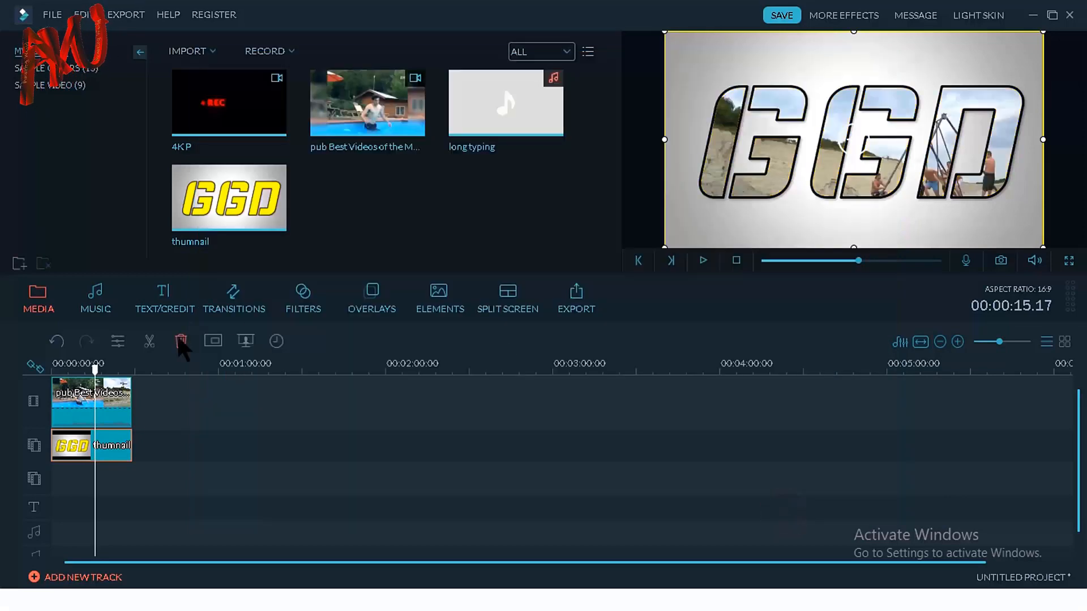
Play the timeline from the start to preview the video inside the GGD letters
drag(93, 371, 34, 388)
click(700, 260)
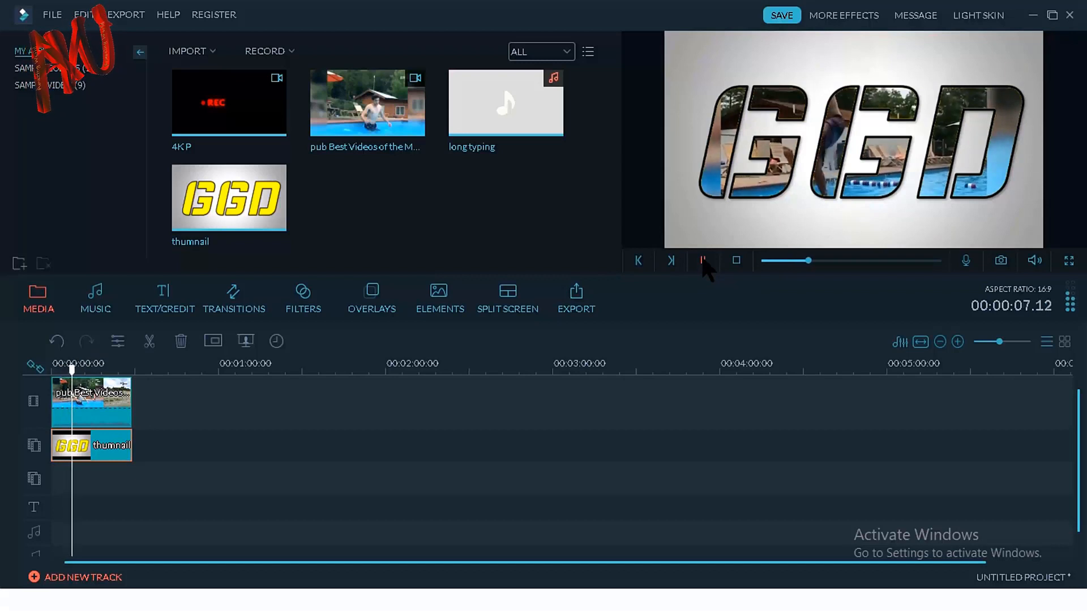
click(704, 263)
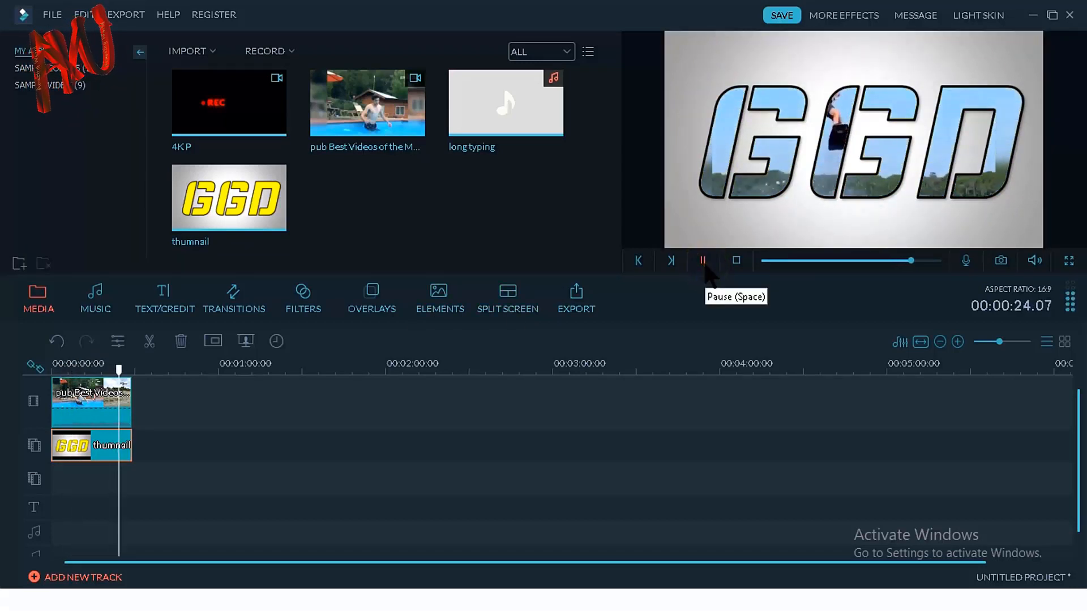